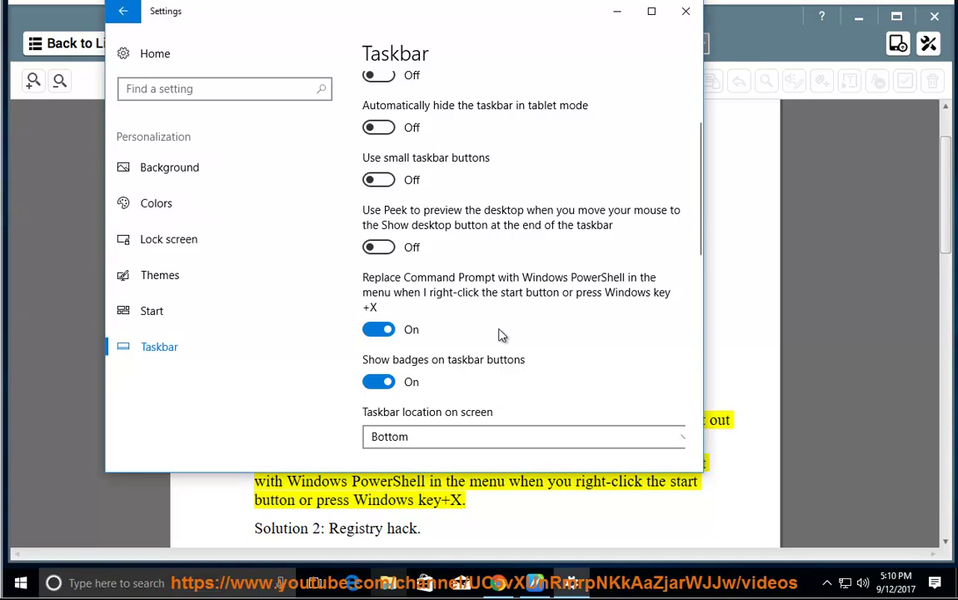
Minimize Settings, have the document read aloud up to the registry warning under Solution 2, and minimize the reader.
{"action": "left_click", "coordinate": [617, 11]}
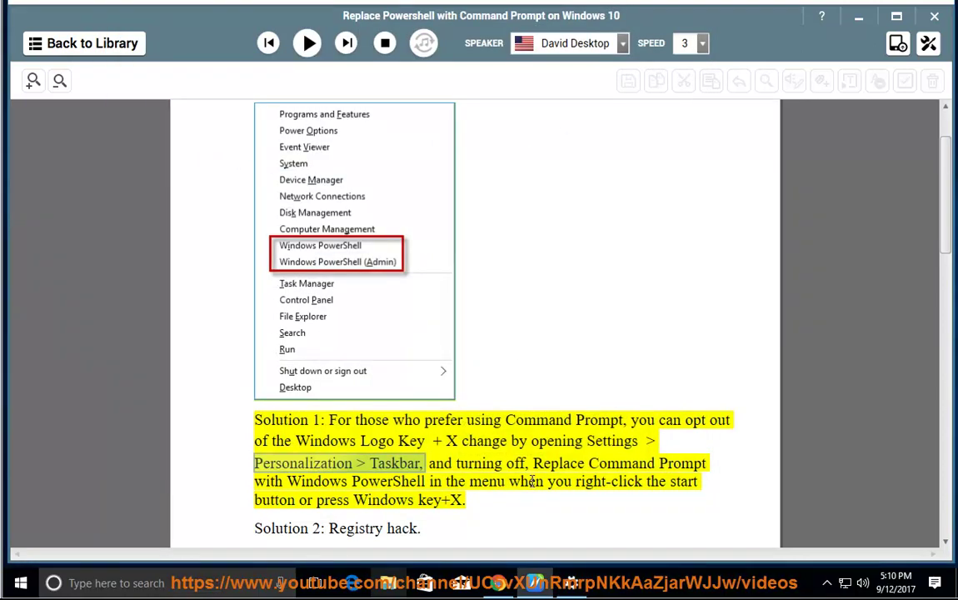
{"action": "left_click", "coordinate": [492, 412]}
{"action": "left_click", "coordinate": [306, 43]}
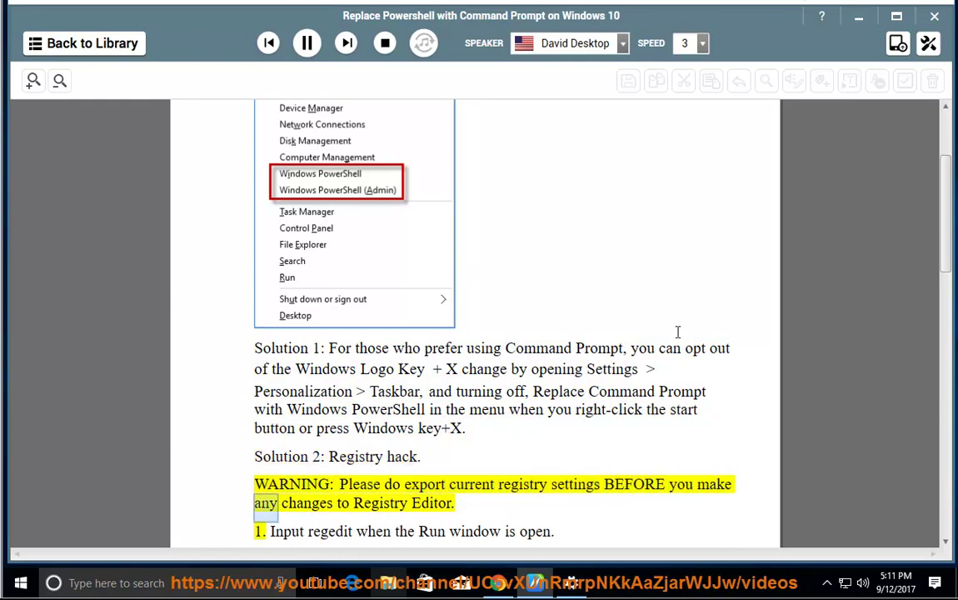
{"action": "left_click", "coordinate": [308, 43]}
{"action": "left_click", "coordinate": [859, 16]}
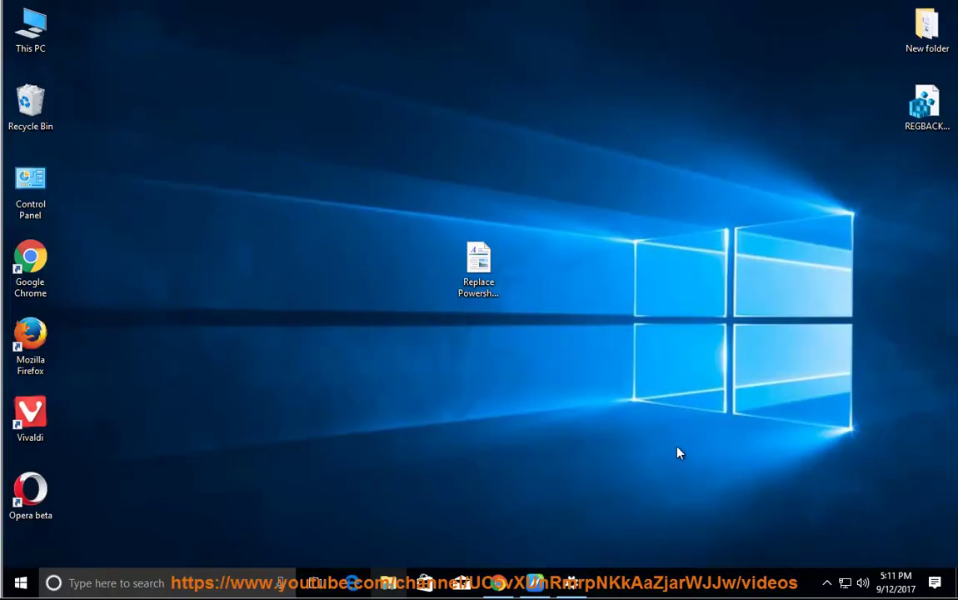
Launch the Registry Editor from the Run dialog, collapse HKEY_CURRENT_USER and select the Computer root.
{"action": "key", "text": "super+r"}
{"action": "left_click", "coordinate": [125, 535]}
{"action": "left_click", "coordinate": [348, 384]}
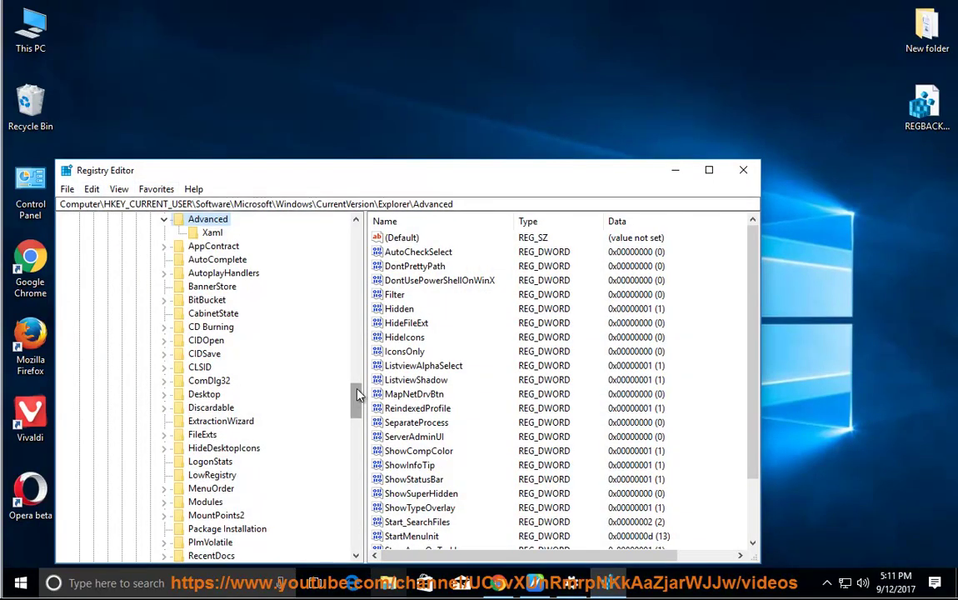
{"action": "left_click_drag", "start_coordinate": [356, 398], "coordinate": [364, 233]}
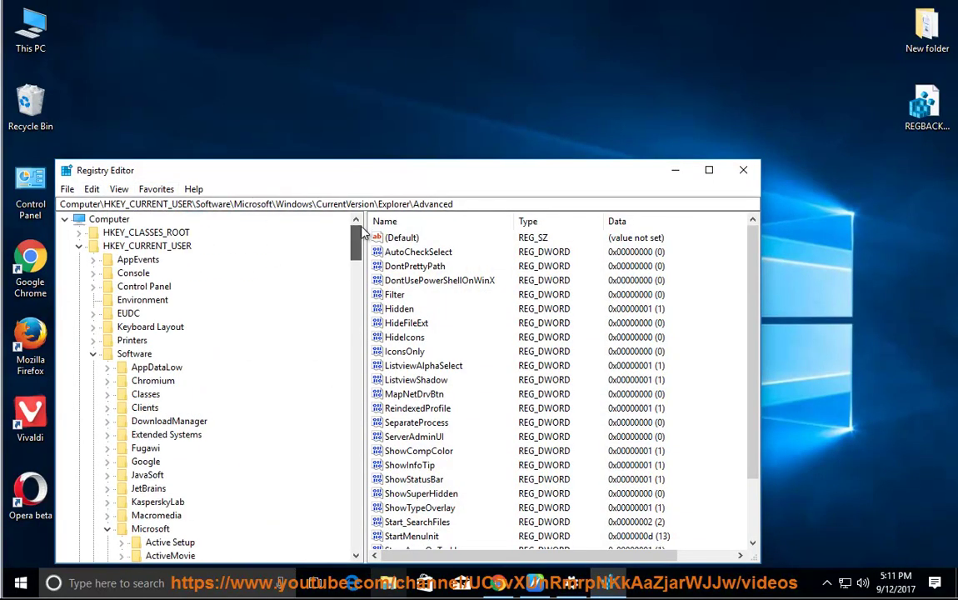
{"action": "left_click", "coordinate": [79, 246]}
{"action": "left_click", "coordinate": [100, 221]}
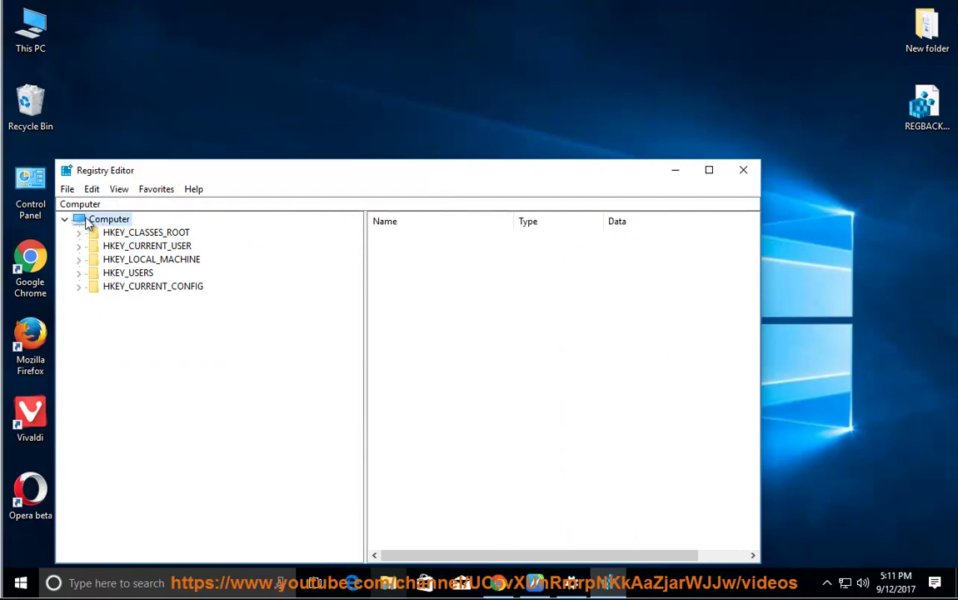
Review the export dialog for the whole registry and dismiss it without saving a file.
{"action": "left_click", "coordinate": [67, 189]}
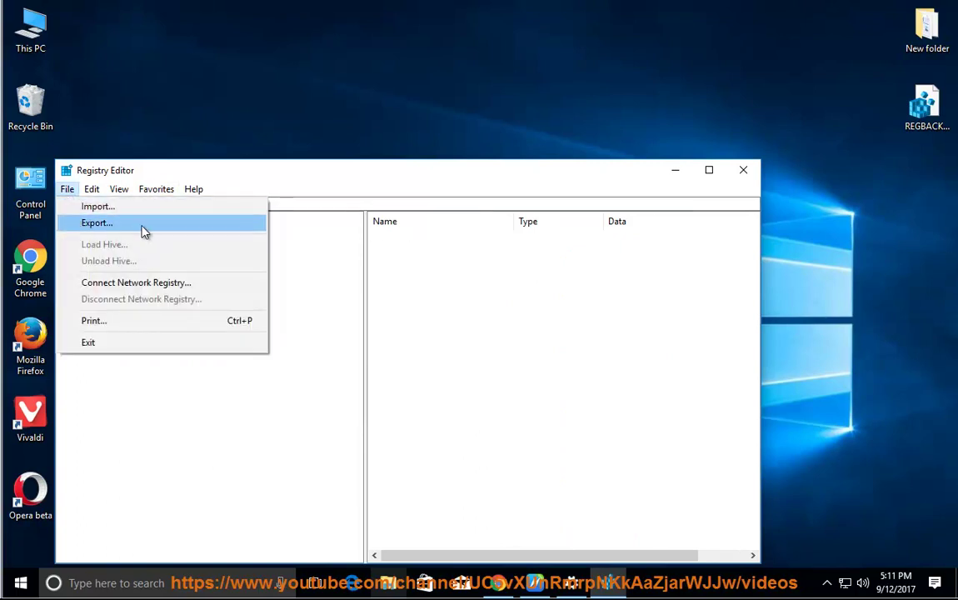
{"action": "left_click", "coordinate": [177, 225]}
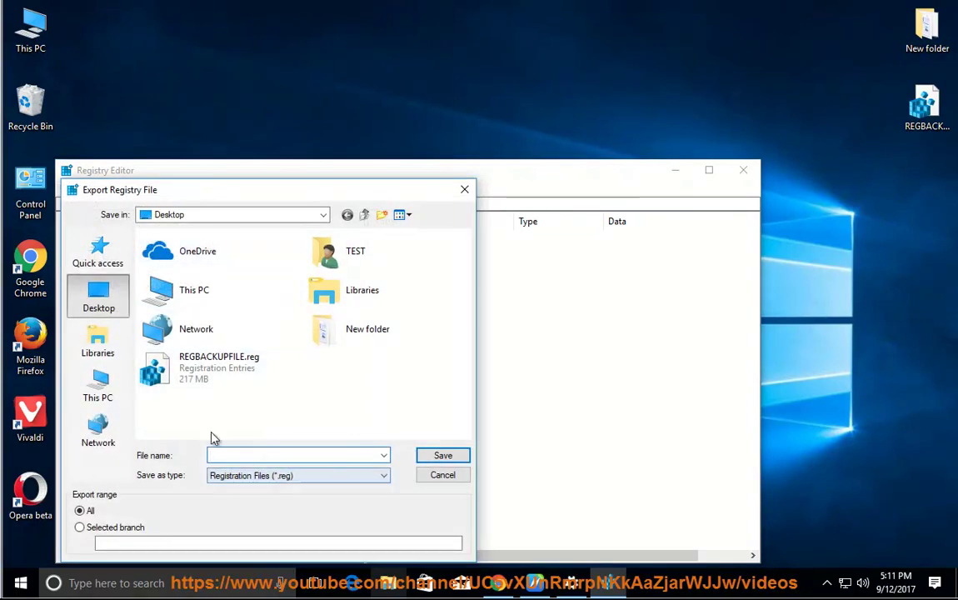
{"action": "left_click", "coordinate": [446, 477]}
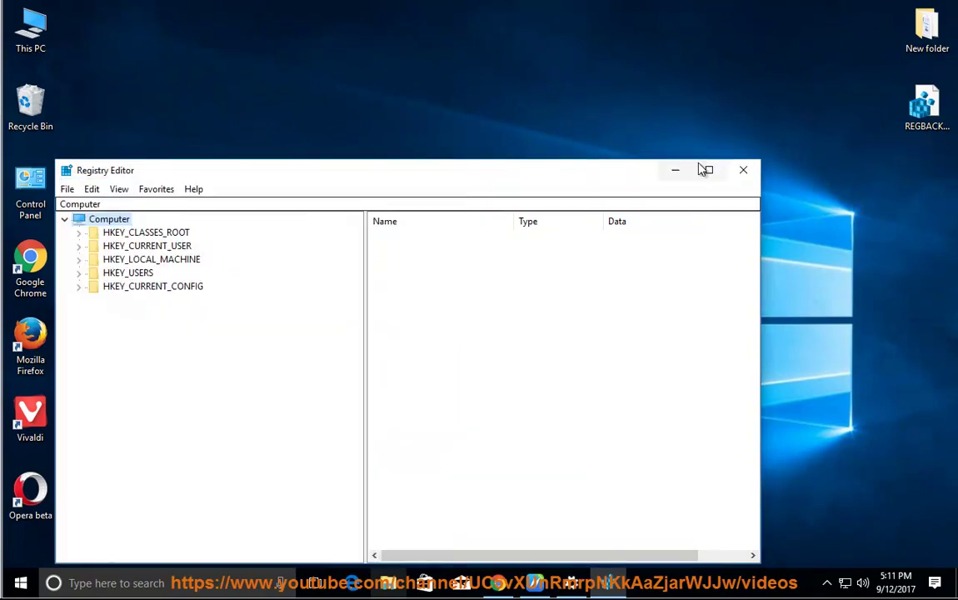
Minimize the Registry Editor and check the file size in the properties of REGBACKUPFILE.reg on the desktop.
{"action": "left_click", "coordinate": [677, 170]}
{"action": "right_click", "coordinate": [920, 122]}
{"action": "left_click", "coordinate": [854, 360]}
{"action": "left_click_drag", "start_coordinate": [857, 275], "coordinate": [733, 273]}
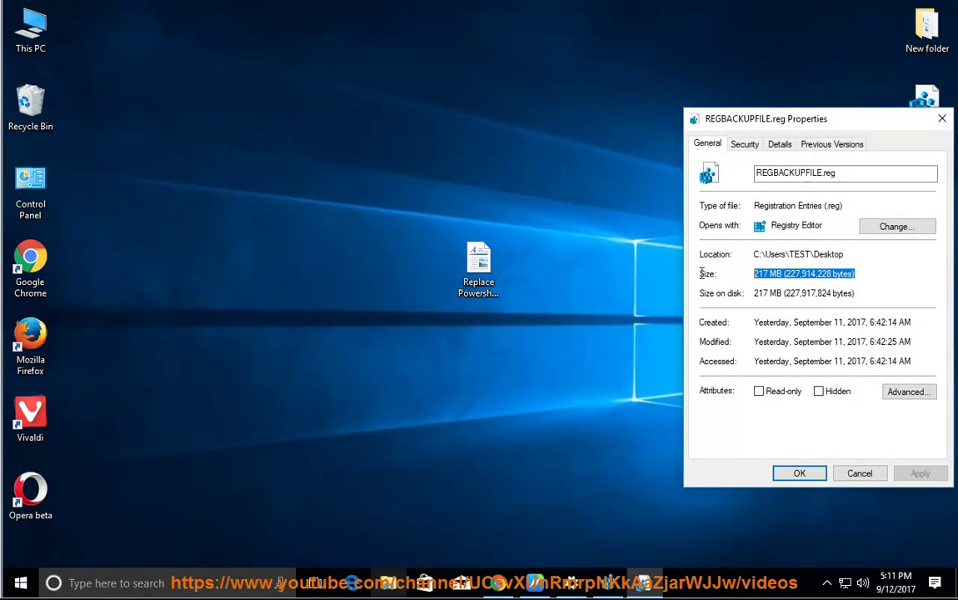
{"action": "left_click", "coordinate": [941, 118]}
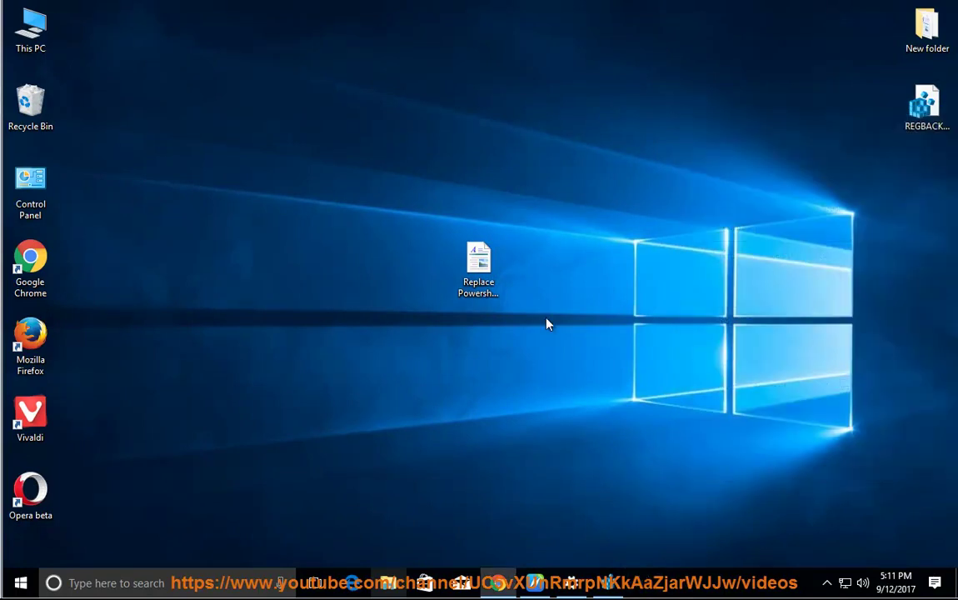
Return to the document reader and have the Solution 2 registry steps read aloud through step 9.
{"action": "left_click", "coordinate": [531, 581]}
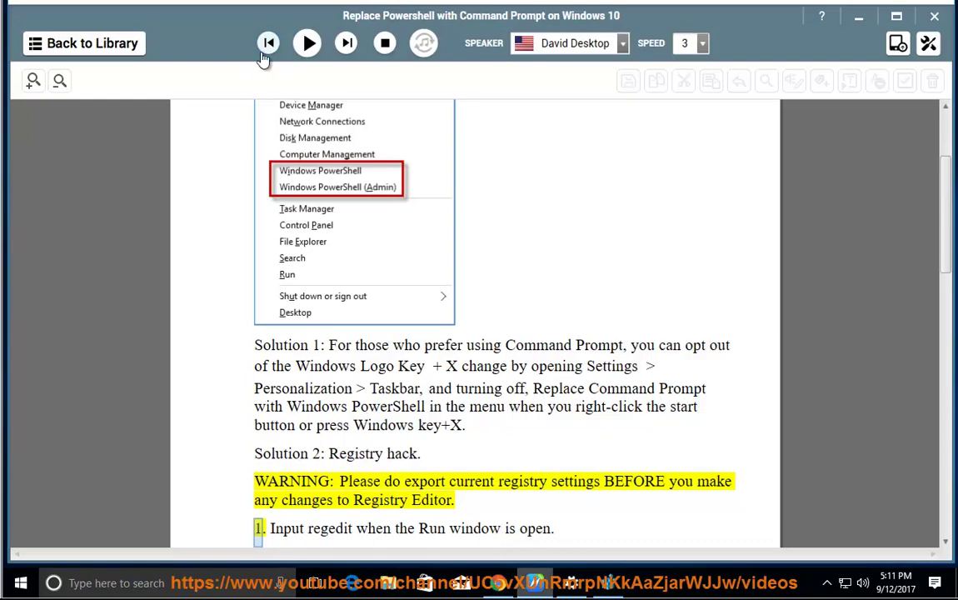
{"action": "left_click", "coordinate": [307, 44]}
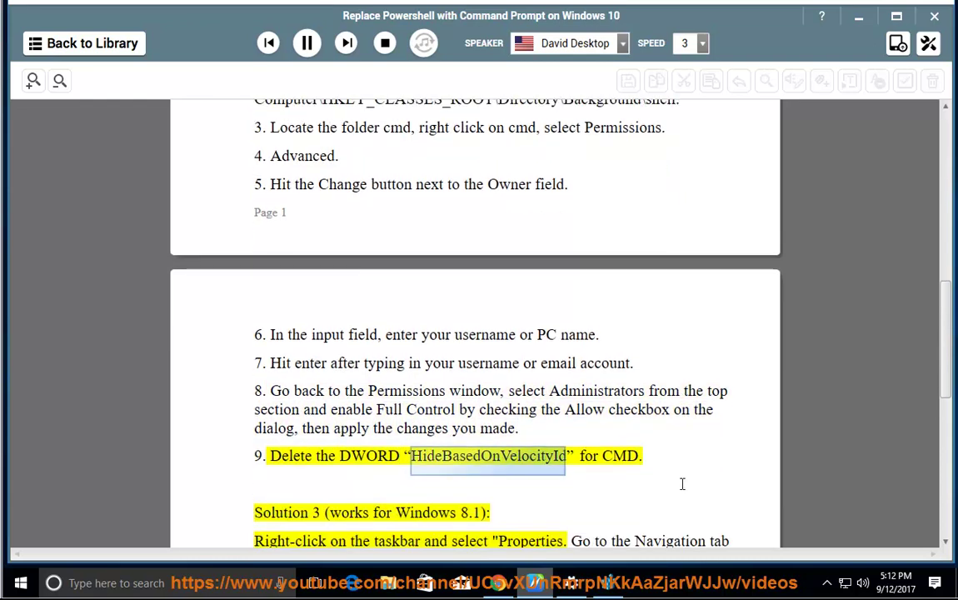
{"action": "left_click", "coordinate": [307, 43]}
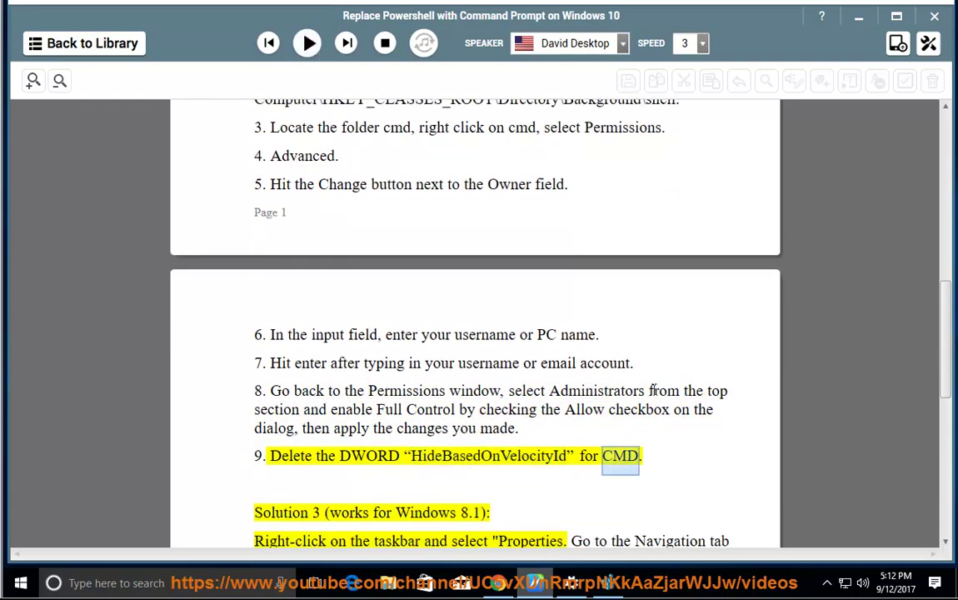
Copy the registry path Computer\HKEY_CLASSES_ROOT\Directory\Background\shell from step 2 of the document's registry hack.
{"action": "scroll", "coordinate": [621, 412], "scroll_direction": "up", "scroll_amount": 3}
{"action": "scroll", "coordinate": [621, 412], "scroll_direction": "up", "scroll_amount": 1}
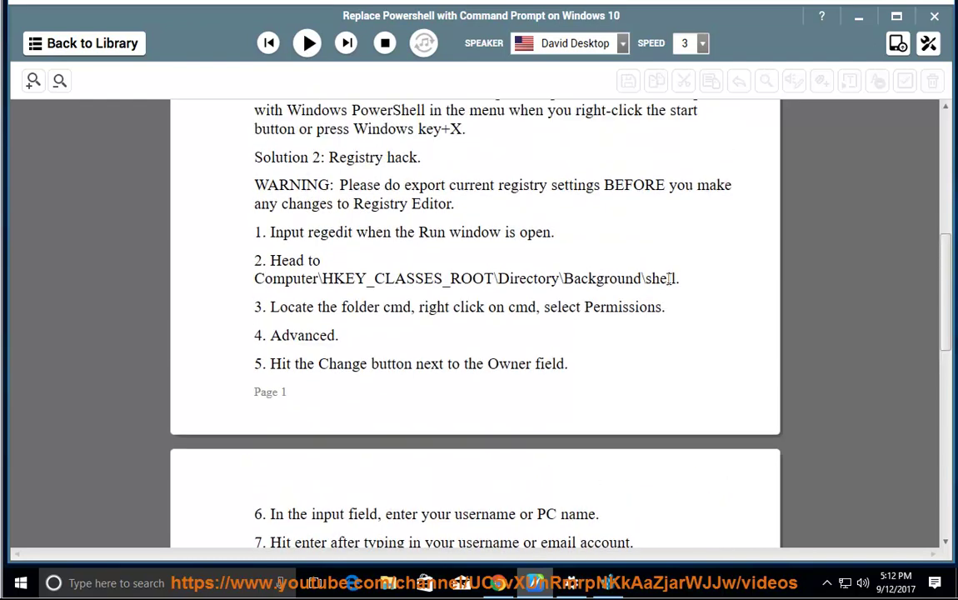
{"action": "left_click_drag", "start_coordinate": [679, 280], "coordinate": [269, 280]}
{"action": "right_click", "coordinate": [296, 284]}
{"action": "left_click", "coordinate": [316, 306]}
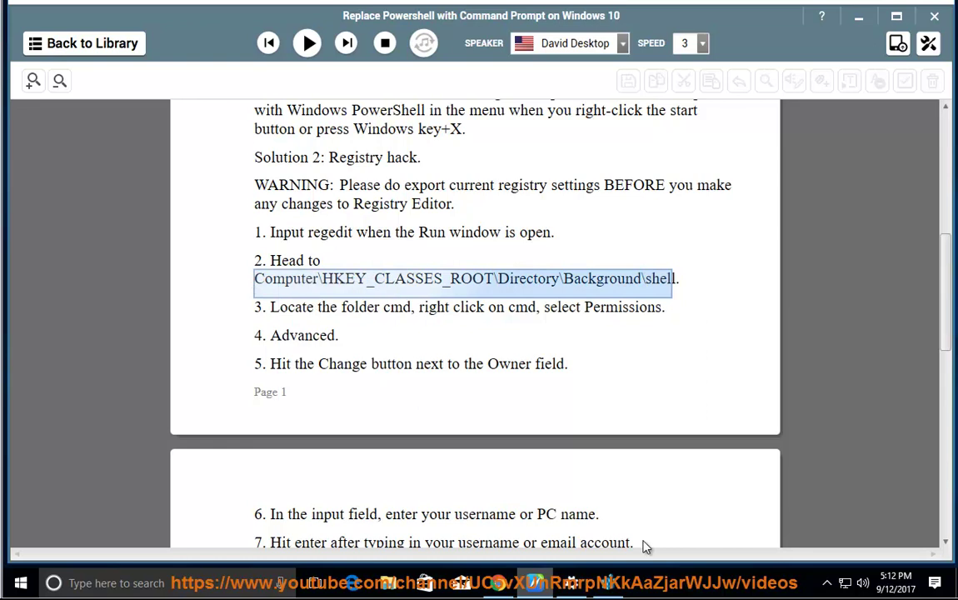
Switch to the Registry Editor and go to the copied key Computer\HKEY_CLASSES_ROOT\Directory\Background\shell.
{"action": "key", "text": "alt+Tab"}
{"action": "left_click", "coordinate": [193, 203]}
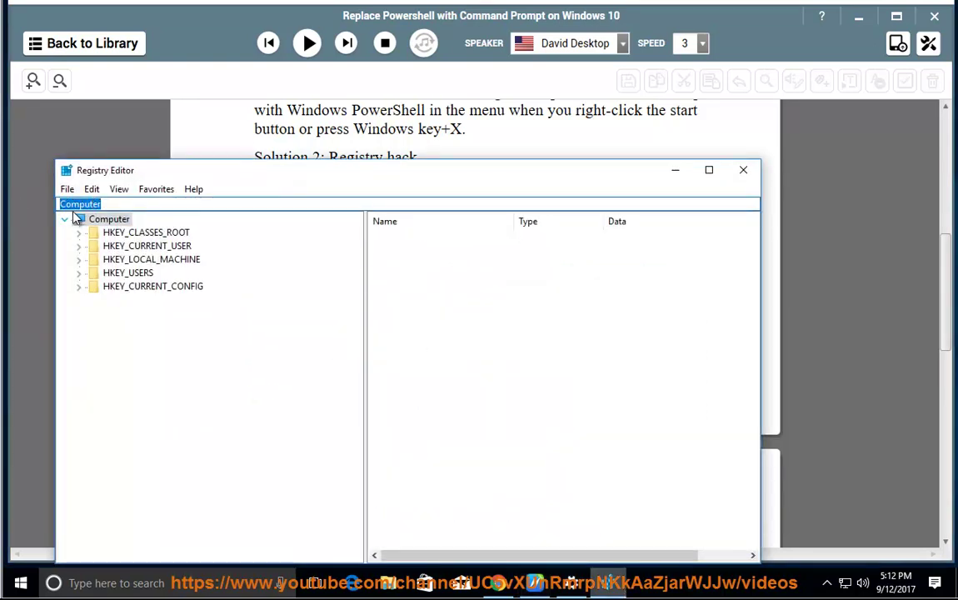
{"action": "key", "text": "ctrl+v"}
{"action": "key", "text": "Return"}
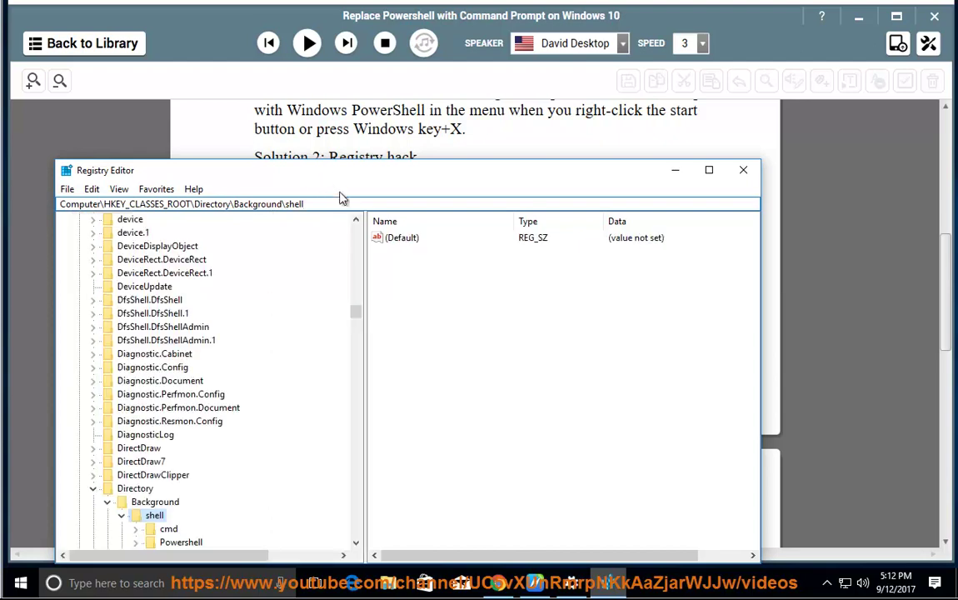
{"action": "left_click_drag", "start_coordinate": [424, 176], "coordinate": [541, 88]}
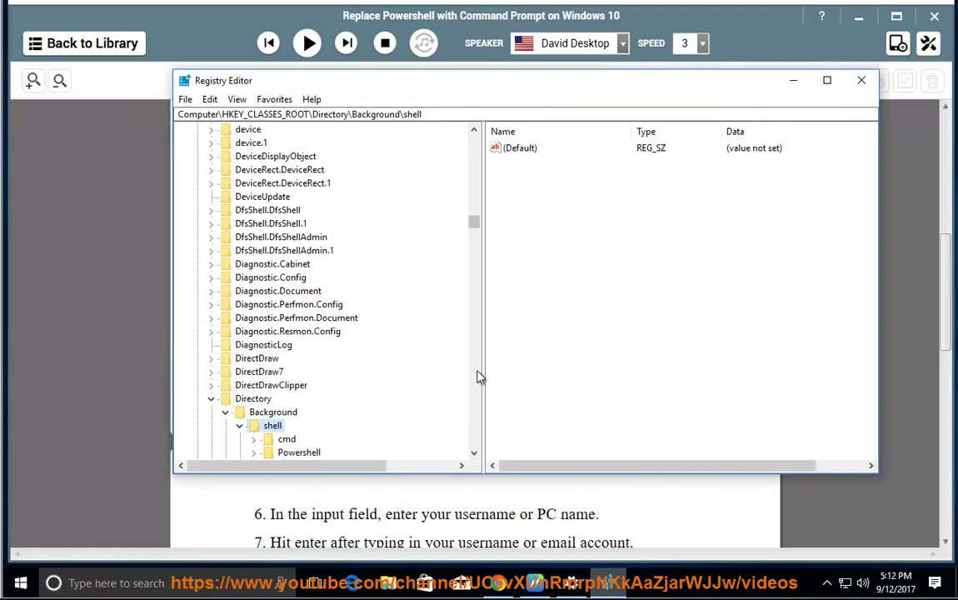
{"action": "scroll", "coordinate": [481, 376], "scroll_direction": "down", "scroll_amount": 2}
{"action": "left_click", "coordinate": [827, 80]}
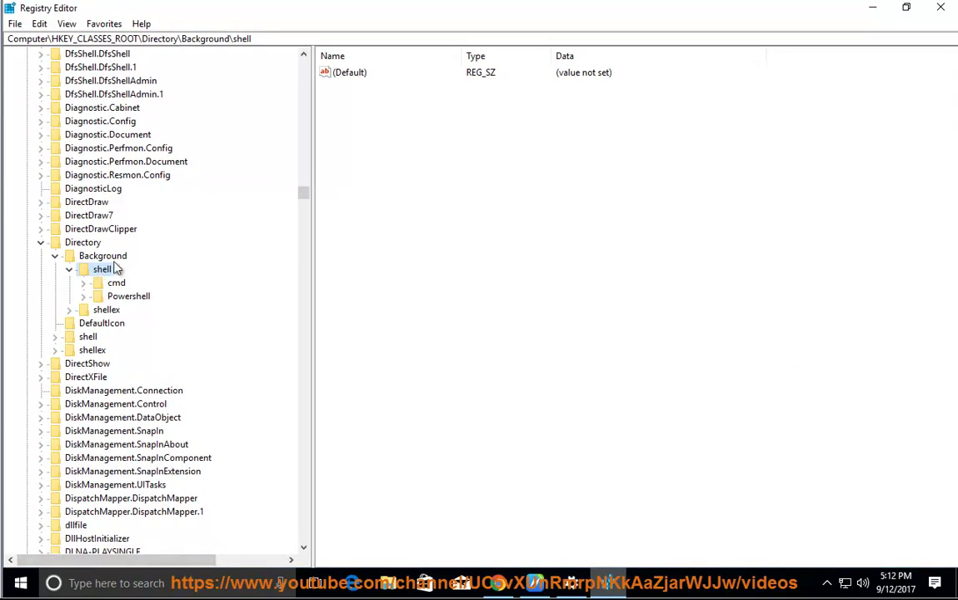
{"action": "left_click_drag", "start_coordinate": [344, 8], "coordinate": [490, 133]}
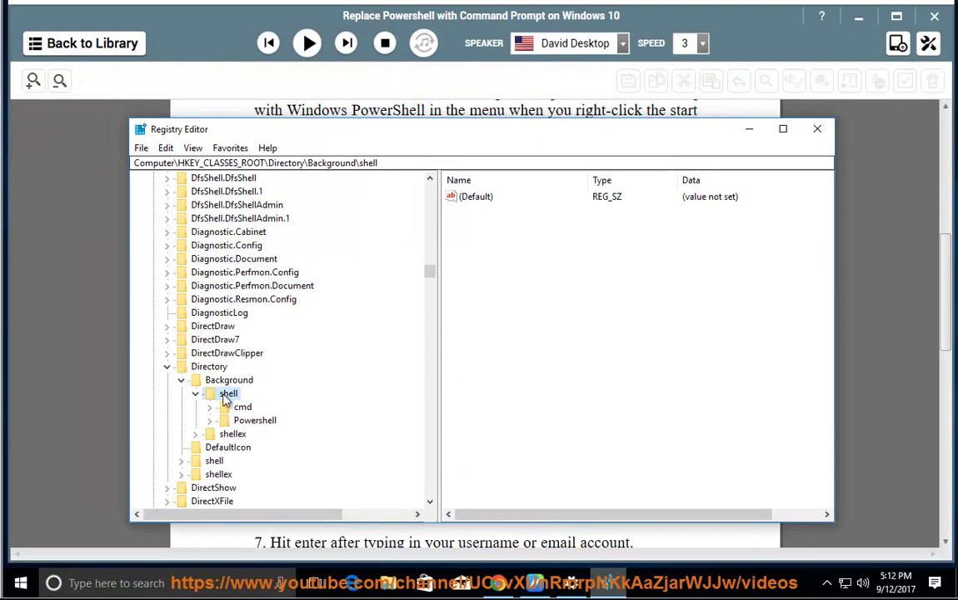
Open the permissions of the cmd key under shell and bring up its advanced security settings.
{"action": "left_click", "coordinate": [245, 407]}
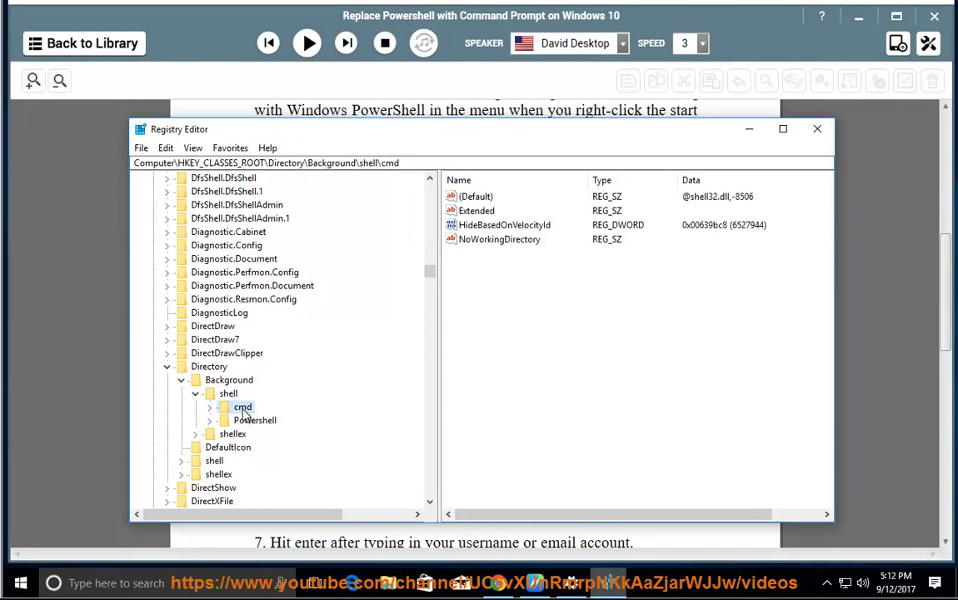
{"action": "right_click", "coordinate": [244, 412]}
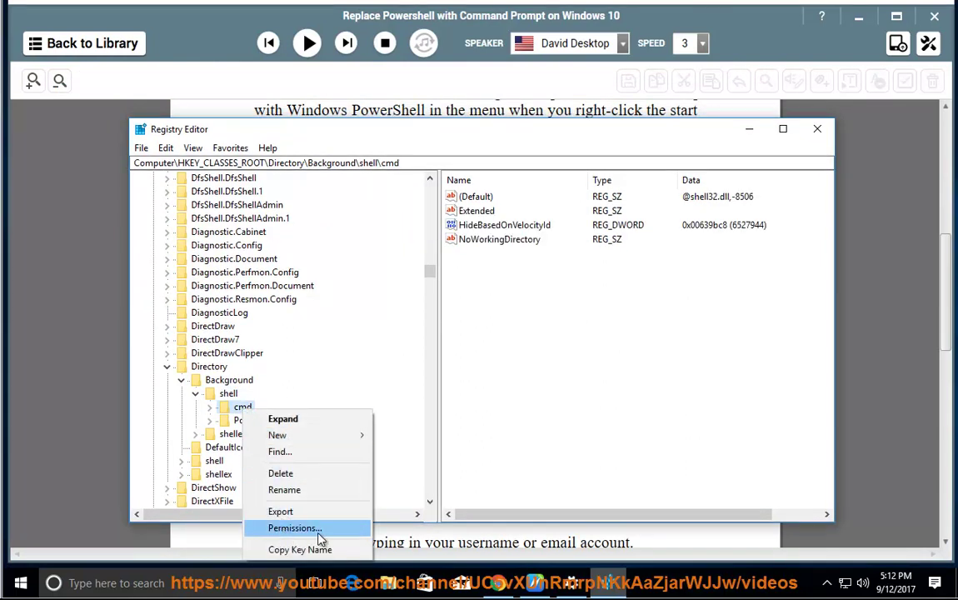
{"action": "left_click", "coordinate": [293, 528]}
{"action": "left_click_drag", "start_coordinate": [291, 192], "coordinate": [817, 238]}
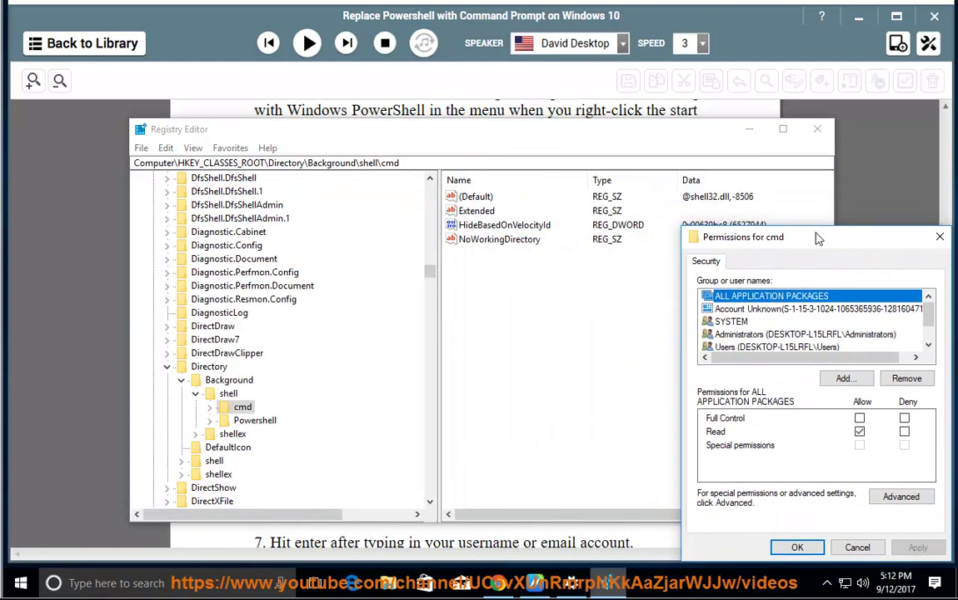
{"action": "left_click", "coordinate": [901, 498]}
{"action": "left_click_drag", "start_coordinate": [457, 97], "coordinate": [641, 217]}
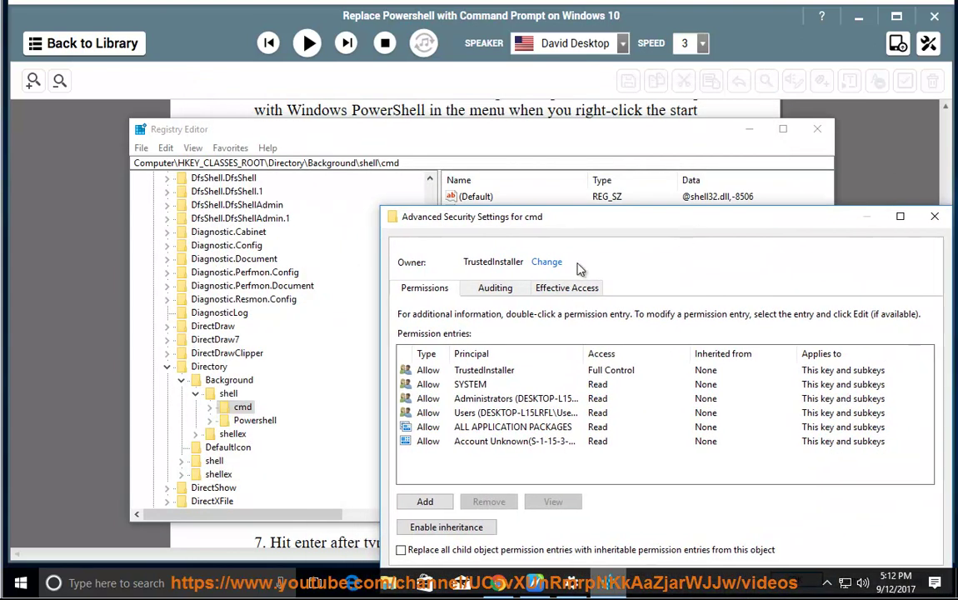
{"action": "left_click", "coordinate": [548, 263]}
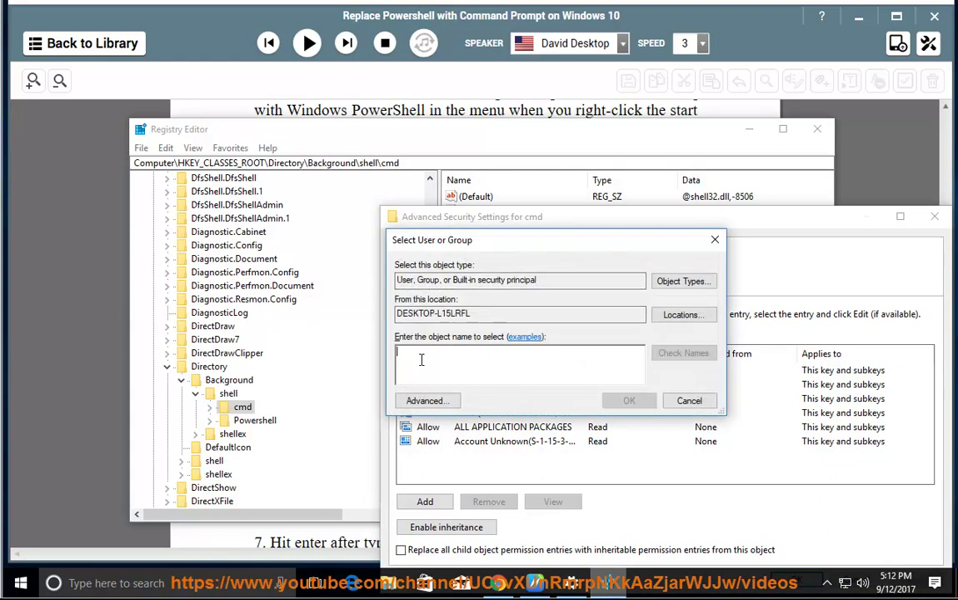
{"action": "type", "text": "TEST"}
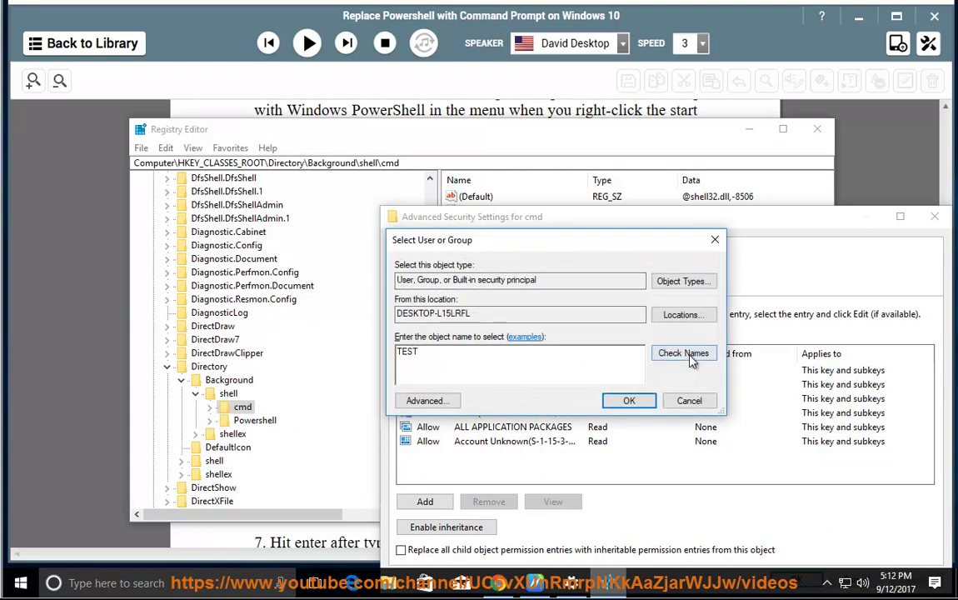
{"action": "left_click", "coordinate": [684, 354]}
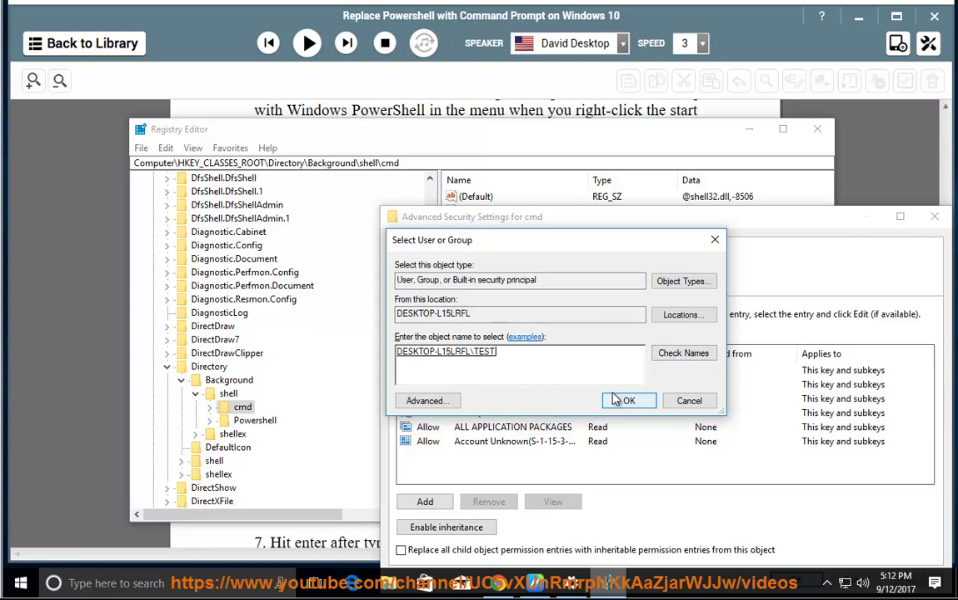
{"action": "left_click", "coordinate": [689, 401]}
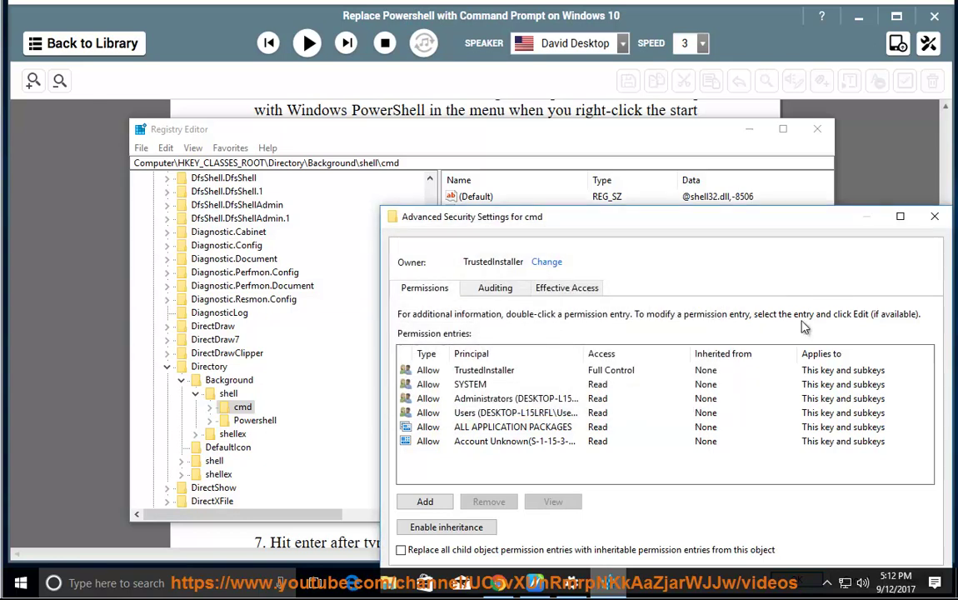
Inspect the SYSTEM and TrustedInstaller permission entries in the advanced security settings for cmd.
{"action": "left_click_drag", "start_coordinate": [676, 225], "coordinate": [631, 106]}
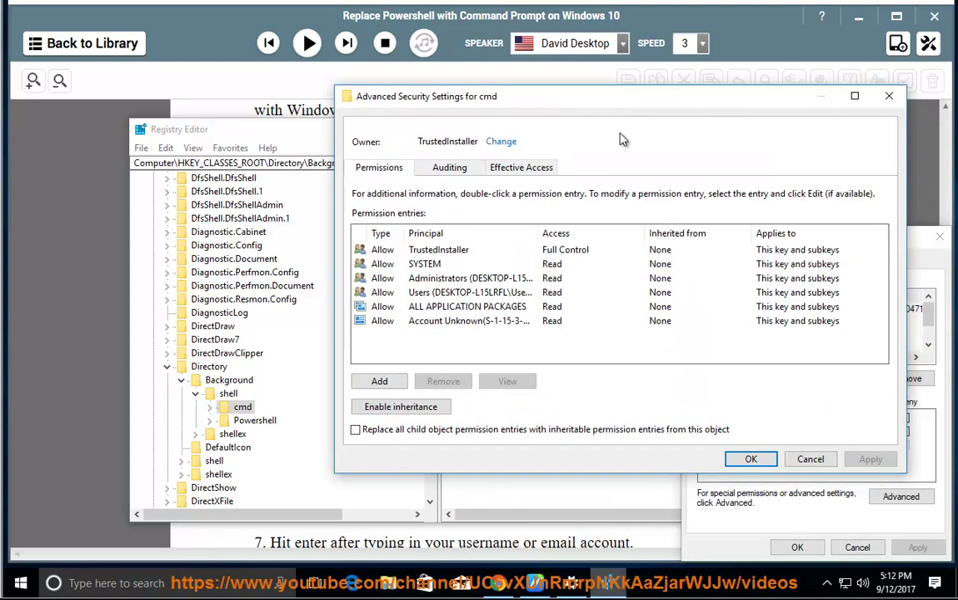
{"action": "left_click", "coordinate": [425, 264]}
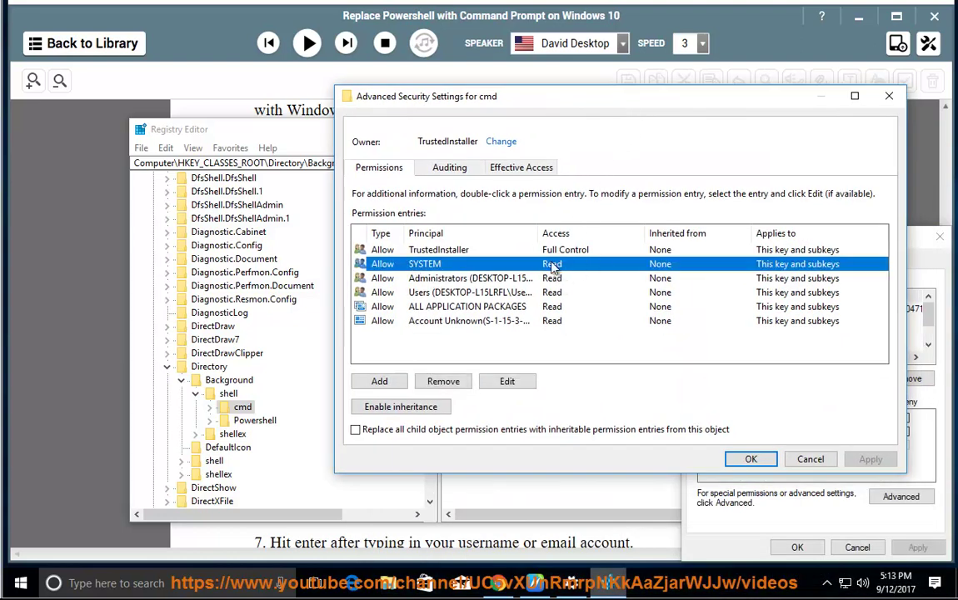
{"action": "left_click", "coordinate": [552, 250]}
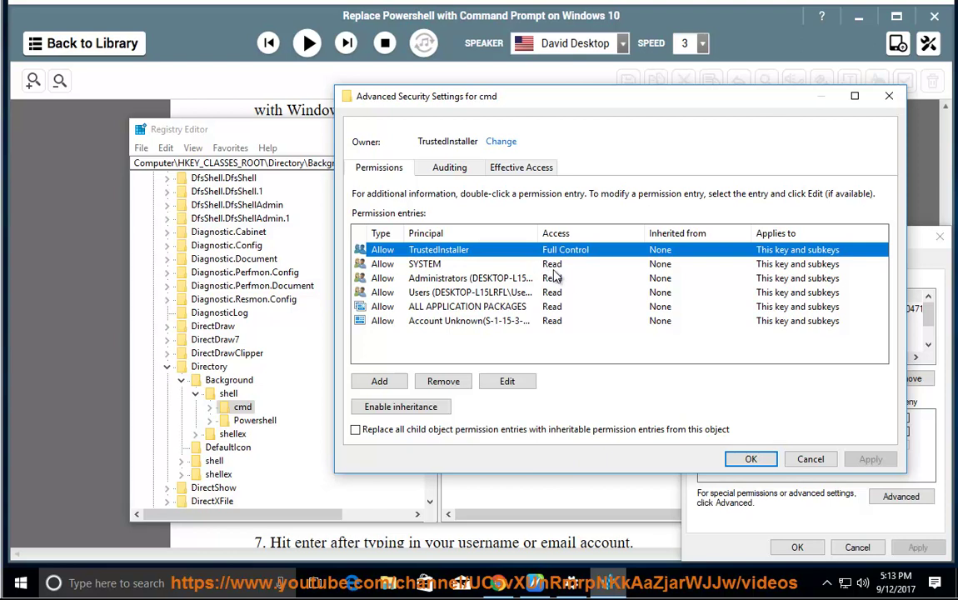
{"action": "left_click", "coordinate": [892, 99]}
Change the owner of the cmd key to the TEST account, verifying the name before accepting it.
{"action": "left_click", "coordinate": [501, 142]}
{"action": "type", "text": "TEST"}
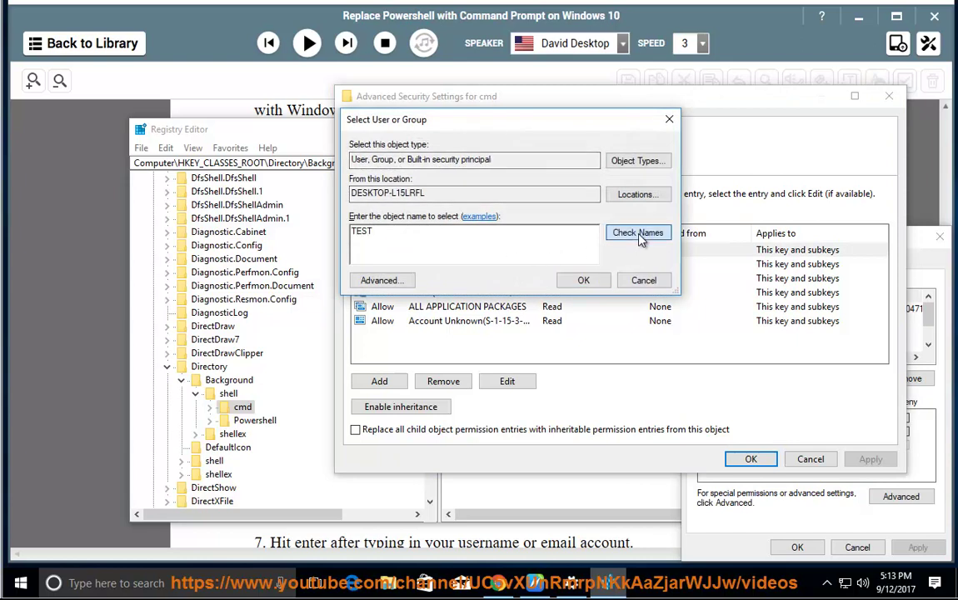
{"action": "left_click", "coordinate": [638, 232]}
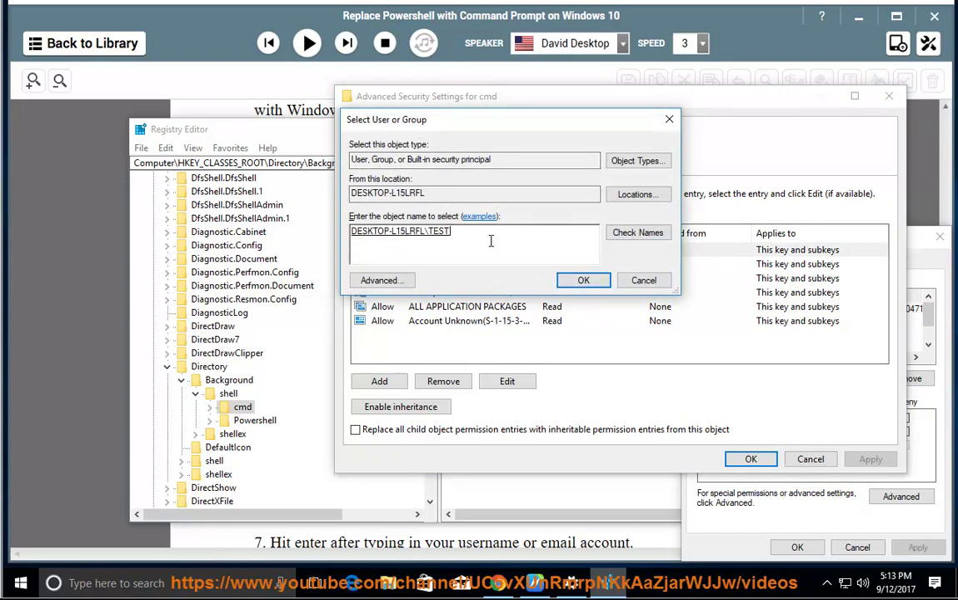
{"action": "left_click", "coordinate": [581, 281]}
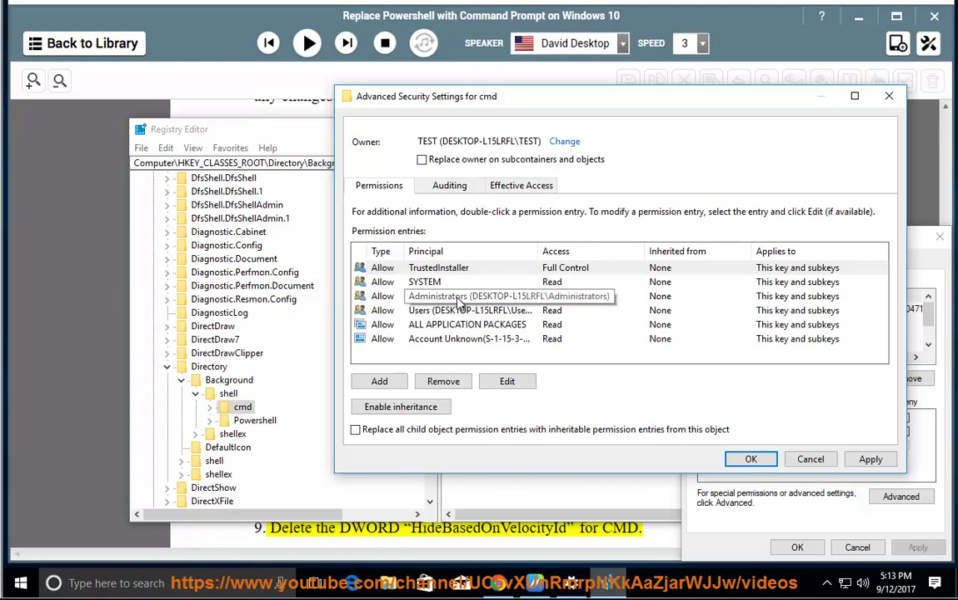
Review the Type and Applies to options in the Administrators permission entry for cmd, and close all permission dialogs without saving.
{"action": "left_click", "coordinate": [457, 302]}
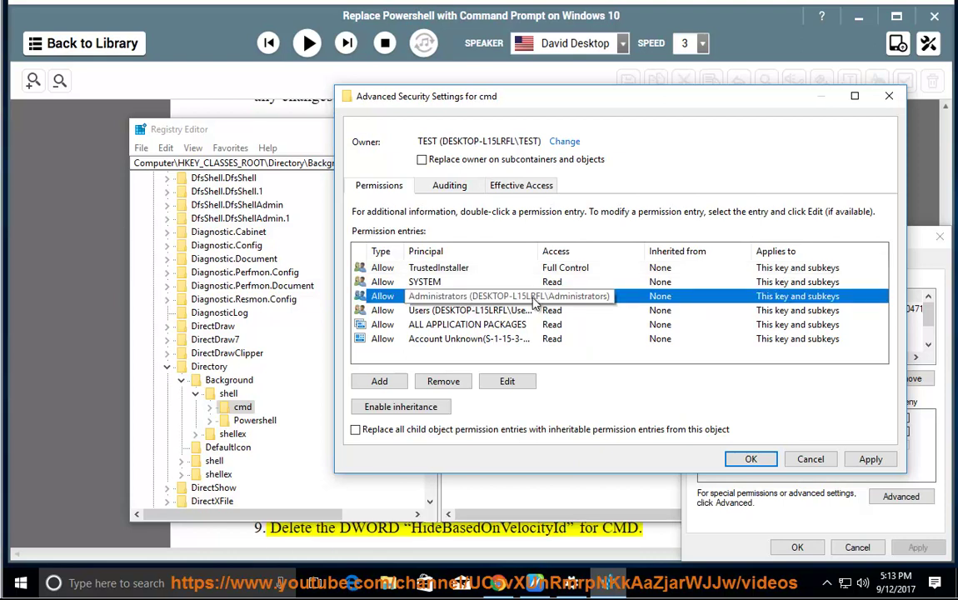
{"action": "left_click", "coordinate": [507, 381]}
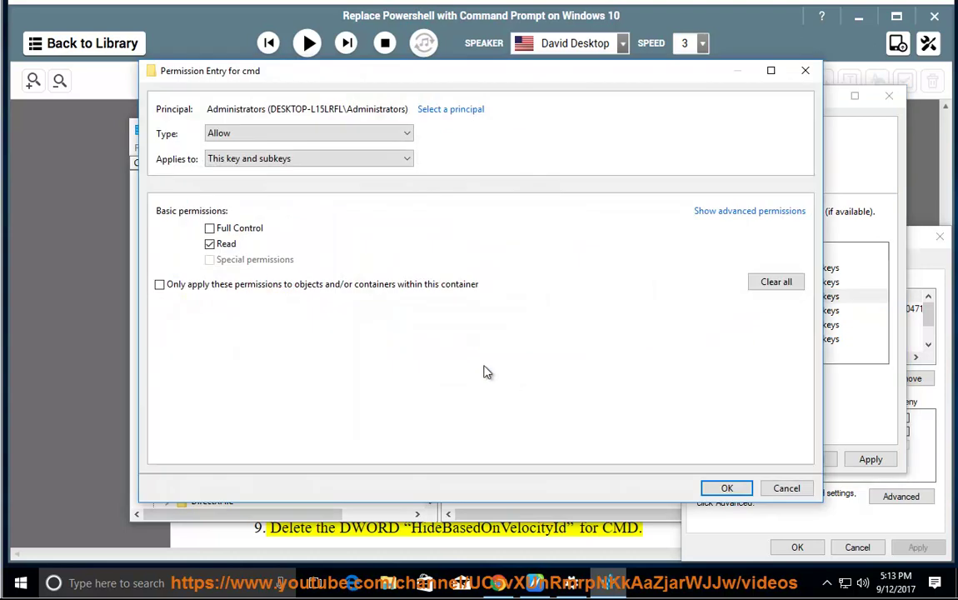
{"action": "left_click", "coordinate": [408, 135]}
{"action": "left_click", "coordinate": [408, 140]}
{"action": "left_click", "coordinate": [405, 159]}
{"action": "left_click", "coordinate": [405, 163]}
{"action": "left_click", "coordinate": [802, 490]}
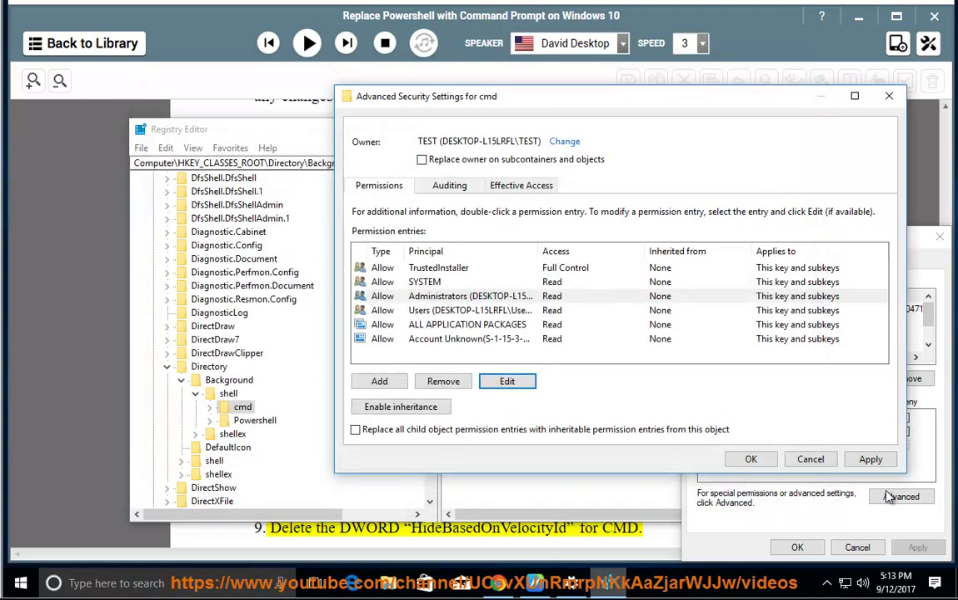
{"action": "left_click", "coordinate": [810, 459]}
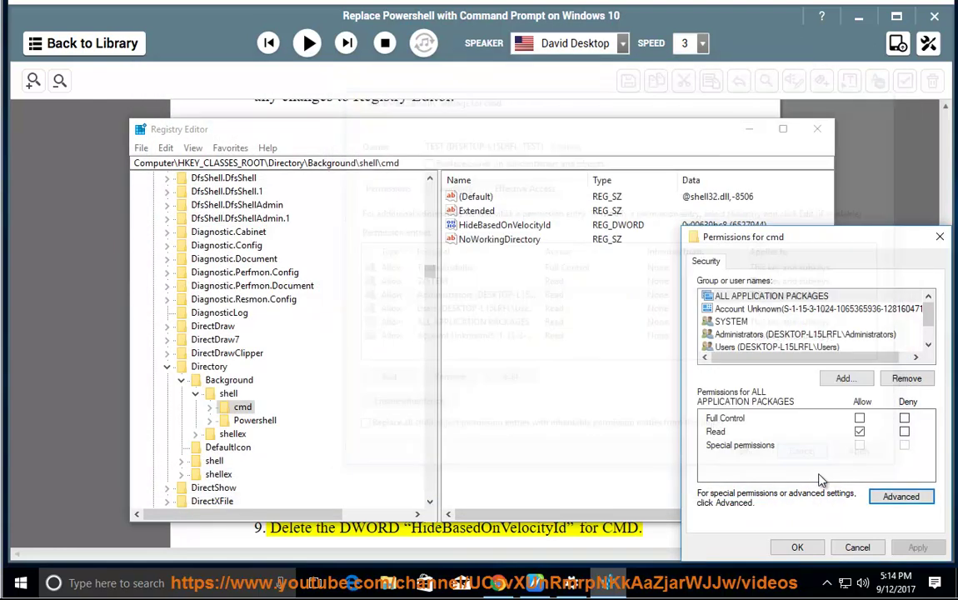
{"action": "left_click", "coordinate": [857, 547]}
Check the HideBasedOnVelocityId value under cmd against step 9 of the instructions document, and bring up its Delete option in the Registry Editor.
{"action": "left_click", "coordinate": [460, 225]}
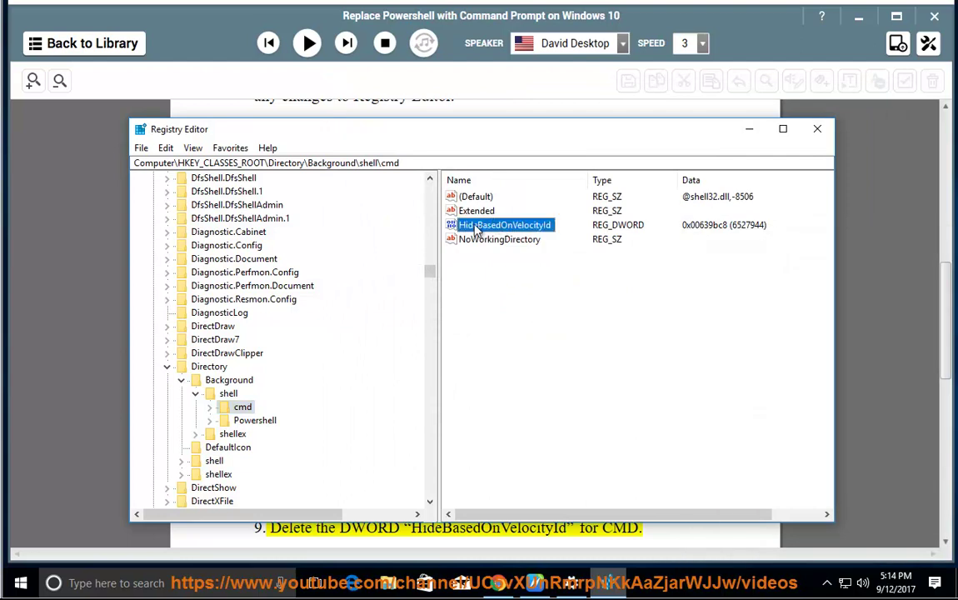
{"action": "left_click", "coordinate": [540, 583]}
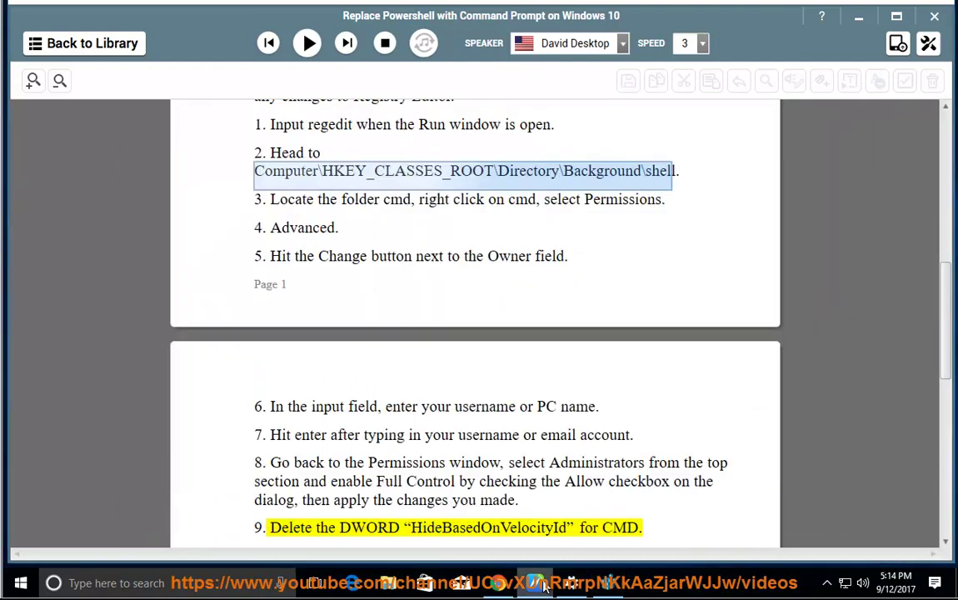
{"action": "double_click", "coordinate": [514, 528]}
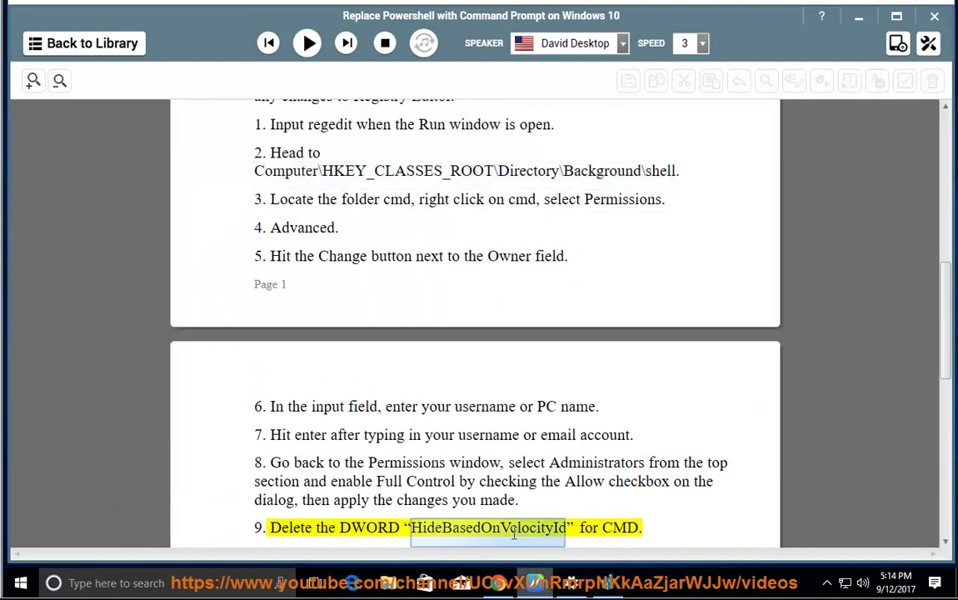
{"action": "left_click", "coordinate": [609, 585]}
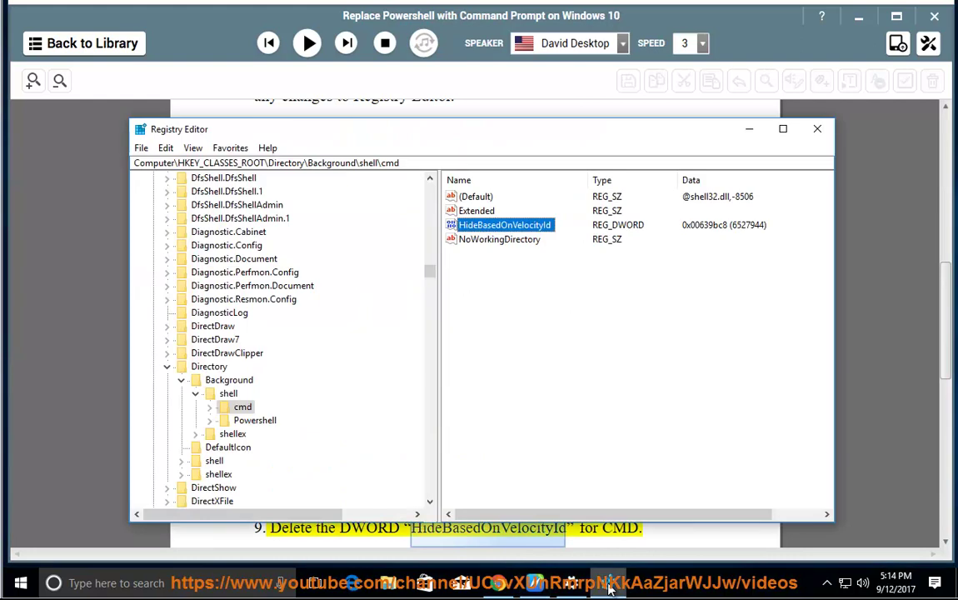
{"action": "right_click", "coordinate": [513, 234]}
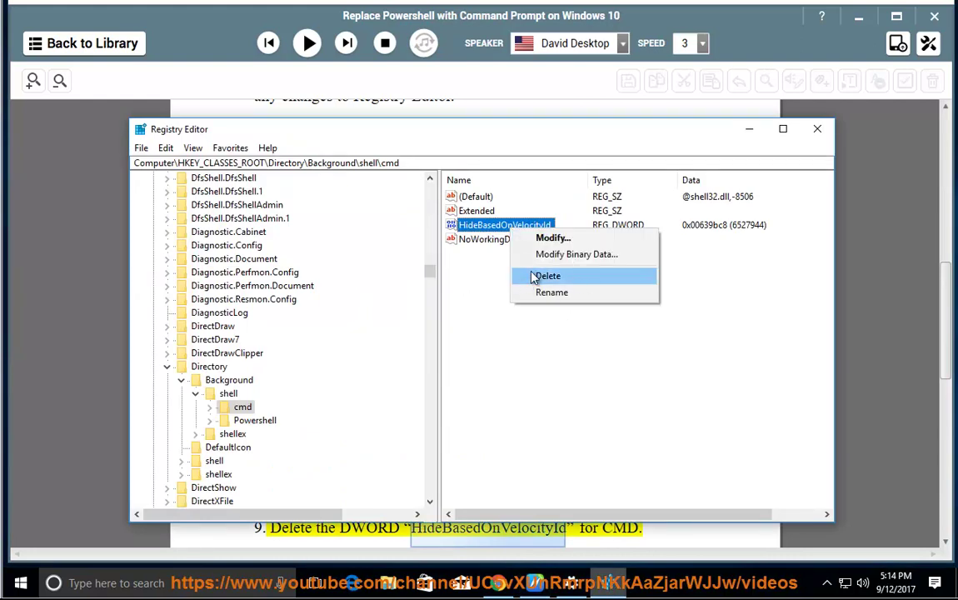
Return to the instructions document and resume reading it aloud at Solution 3 for Windows 8.1.
{"action": "left_click", "coordinate": [872, 307]}
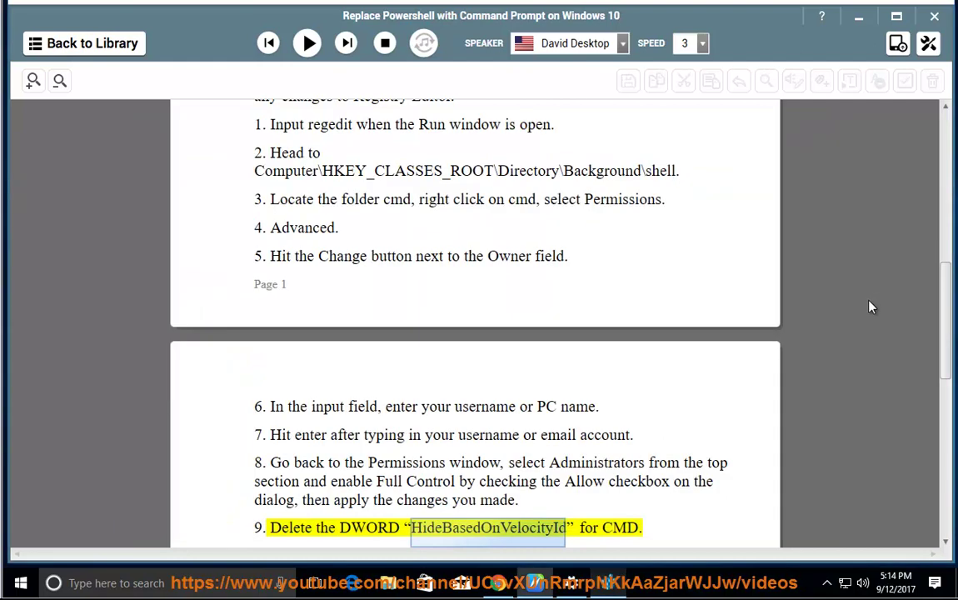
{"action": "scroll", "coordinate": [852, 327], "scroll_direction": "down", "scroll_amount": 2}
{"action": "left_click", "coordinate": [308, 42]}
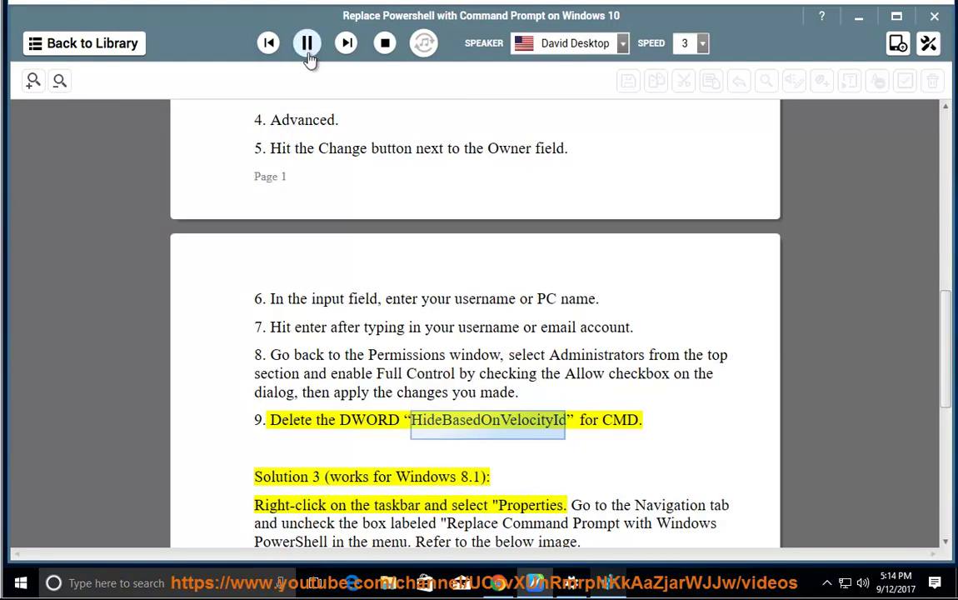